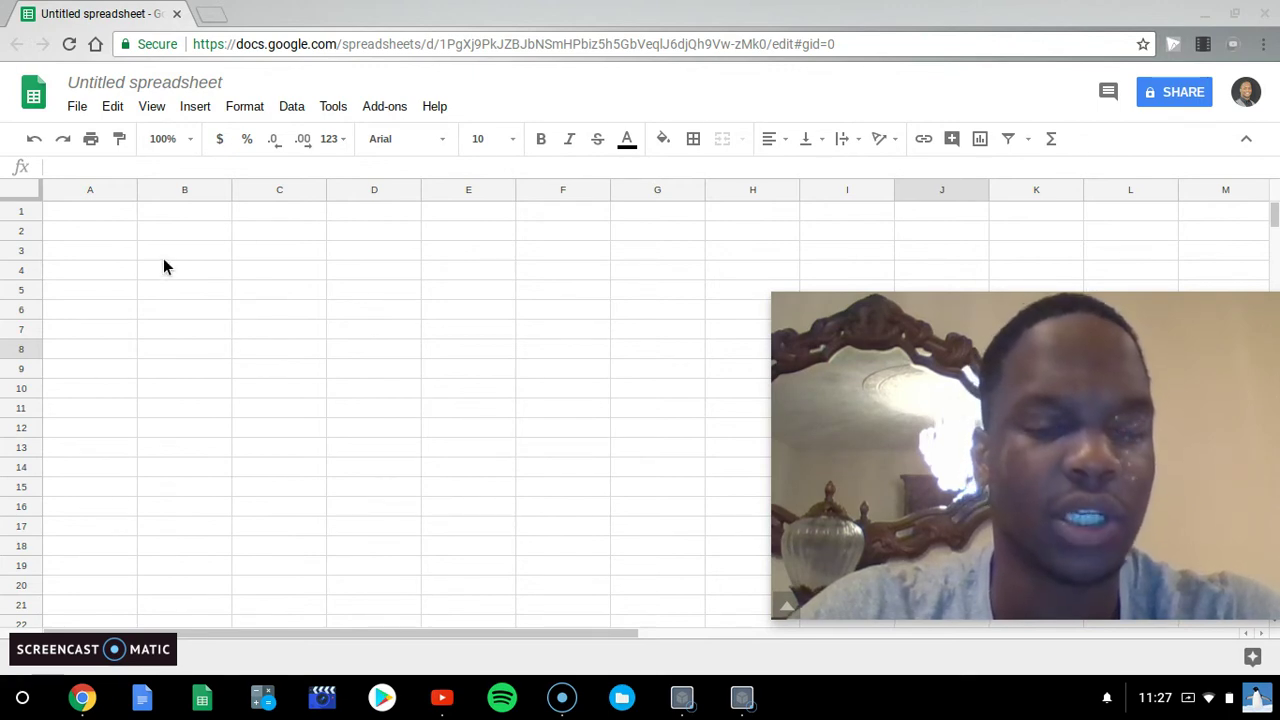
- Rename the untitled spreadsheet with the owner's first name followed by "spread sheet"
{"action": "left_click", "coordinate": [155, 83]}
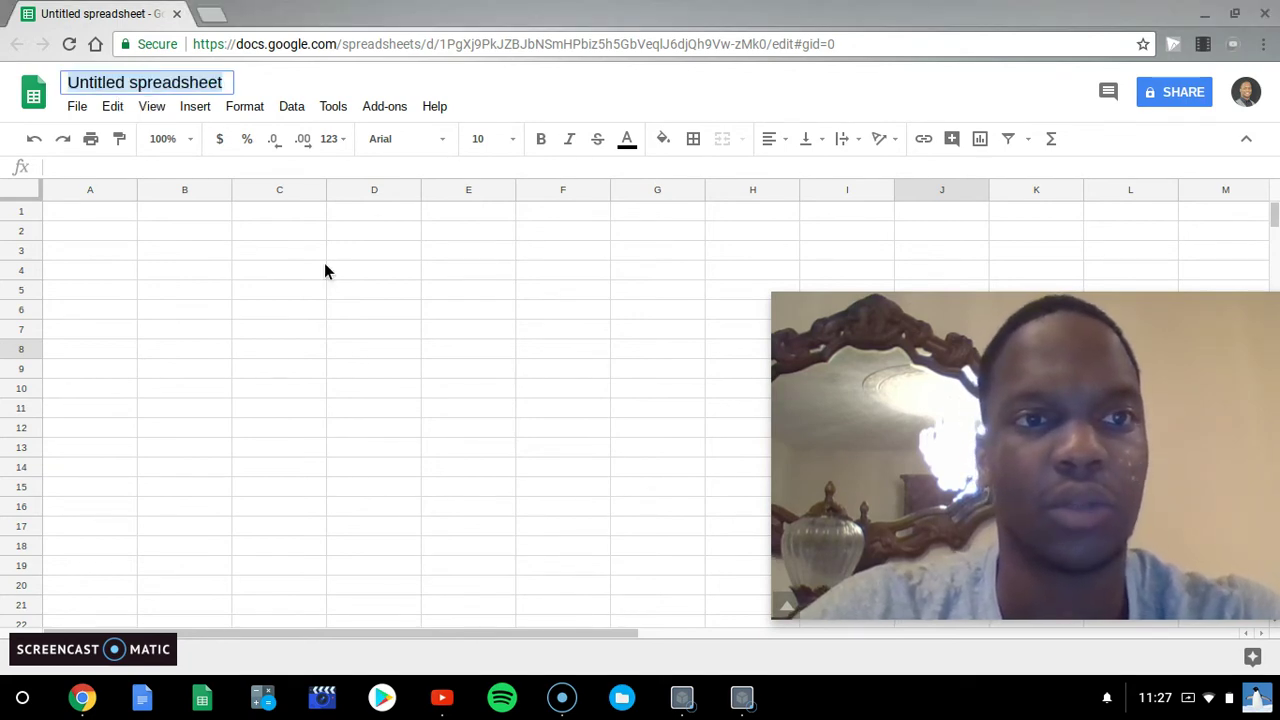
{"action": "left_click_drag", "start_coordinate": [324, 270], "coordinate": [941, 348]}
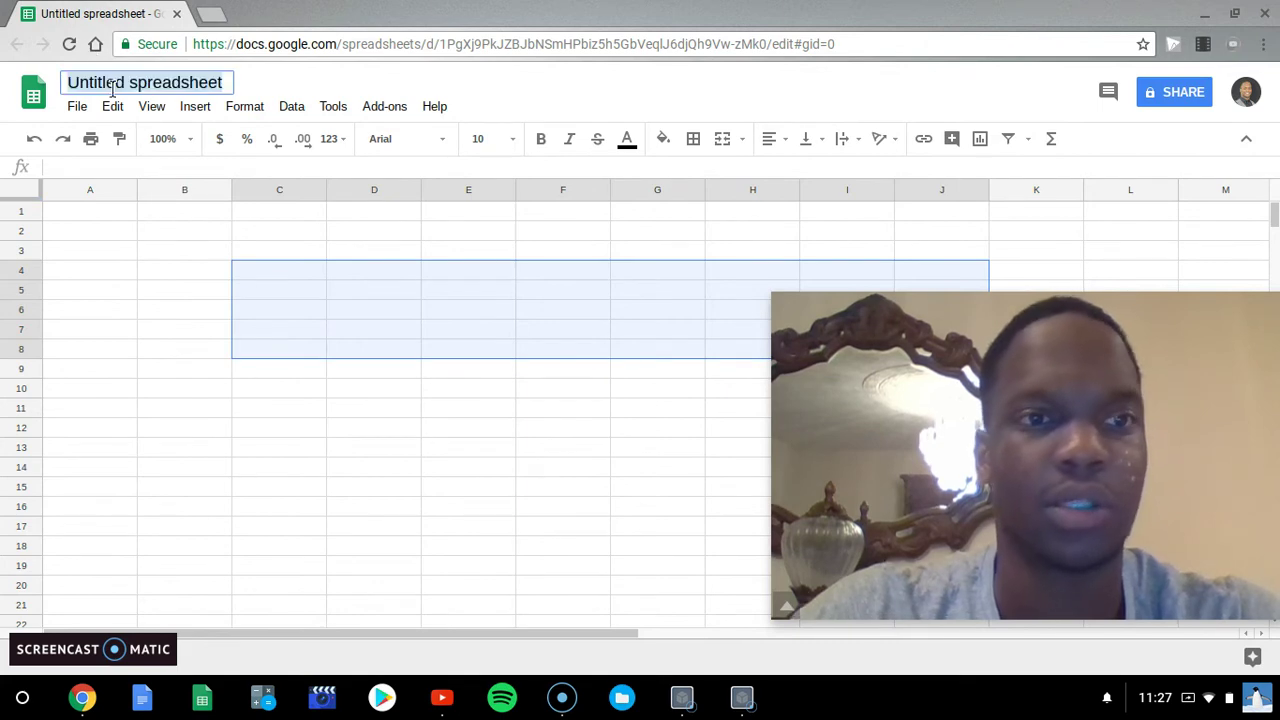
{"action": "type", "text": "John,"}
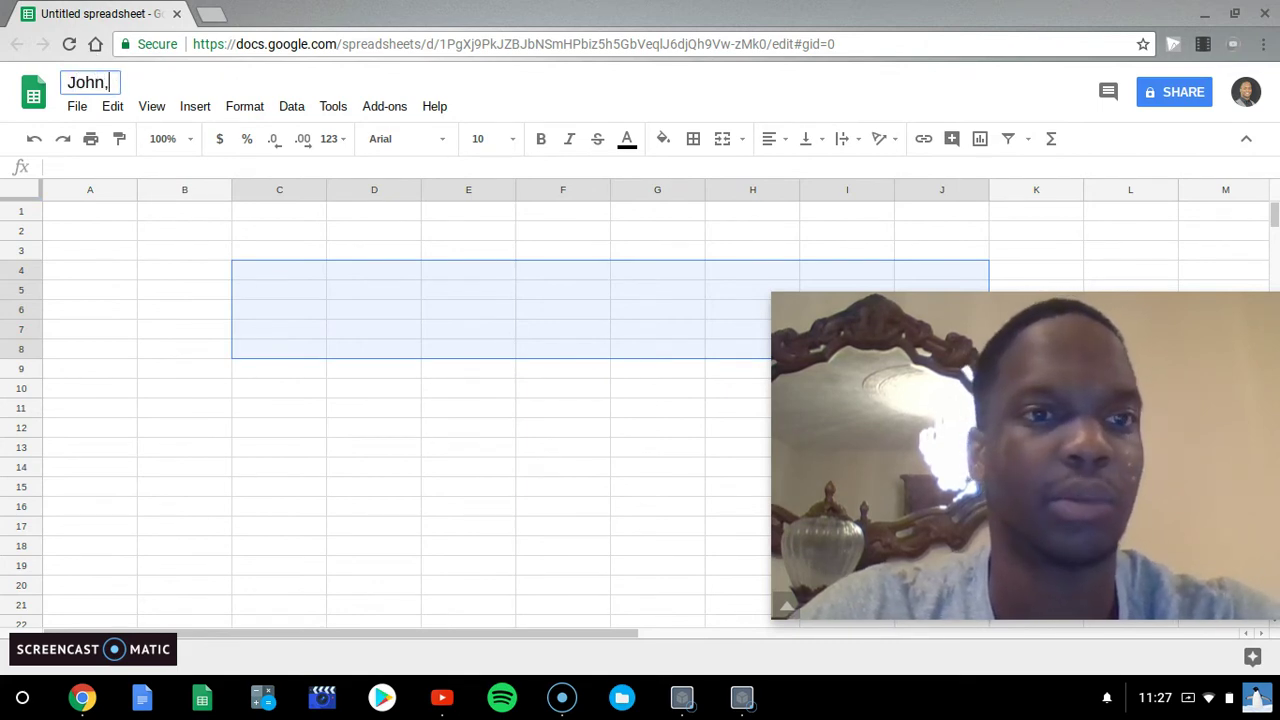
{"action": "key", "text": "BackSpace"}
{"action": "type", "text": "s"}
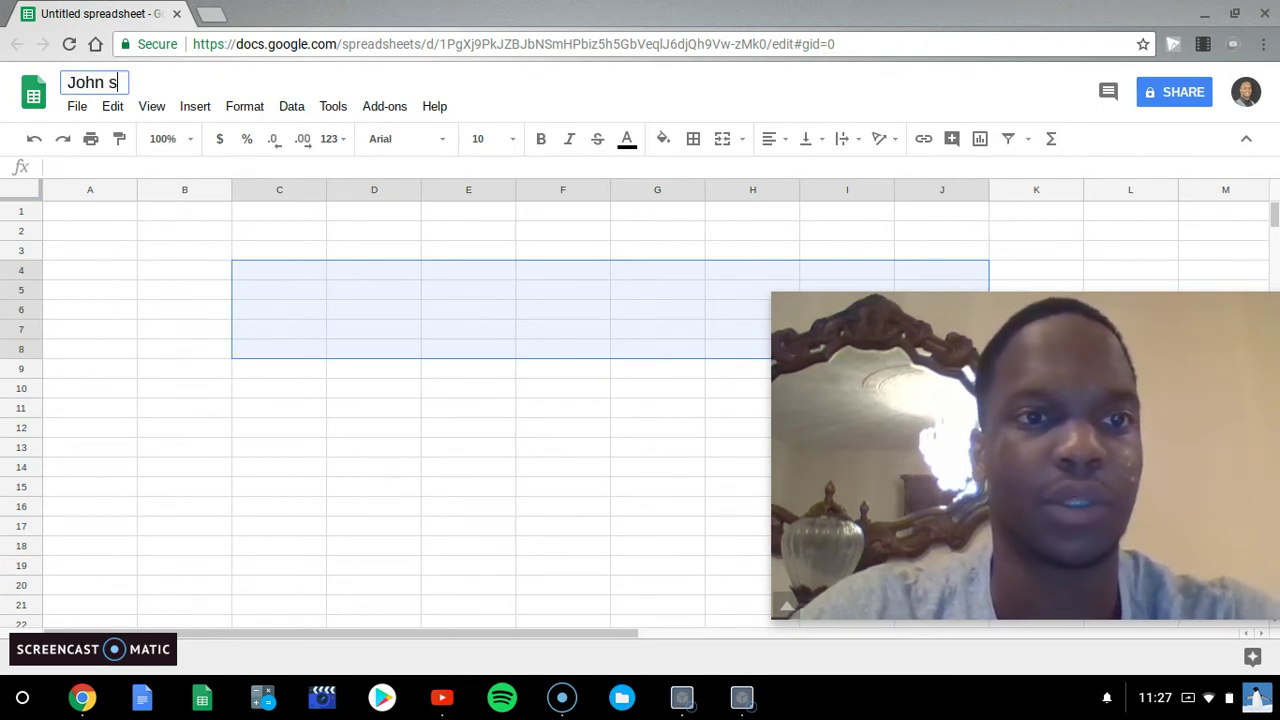
{"action": "type", "text": "pread sheet"}
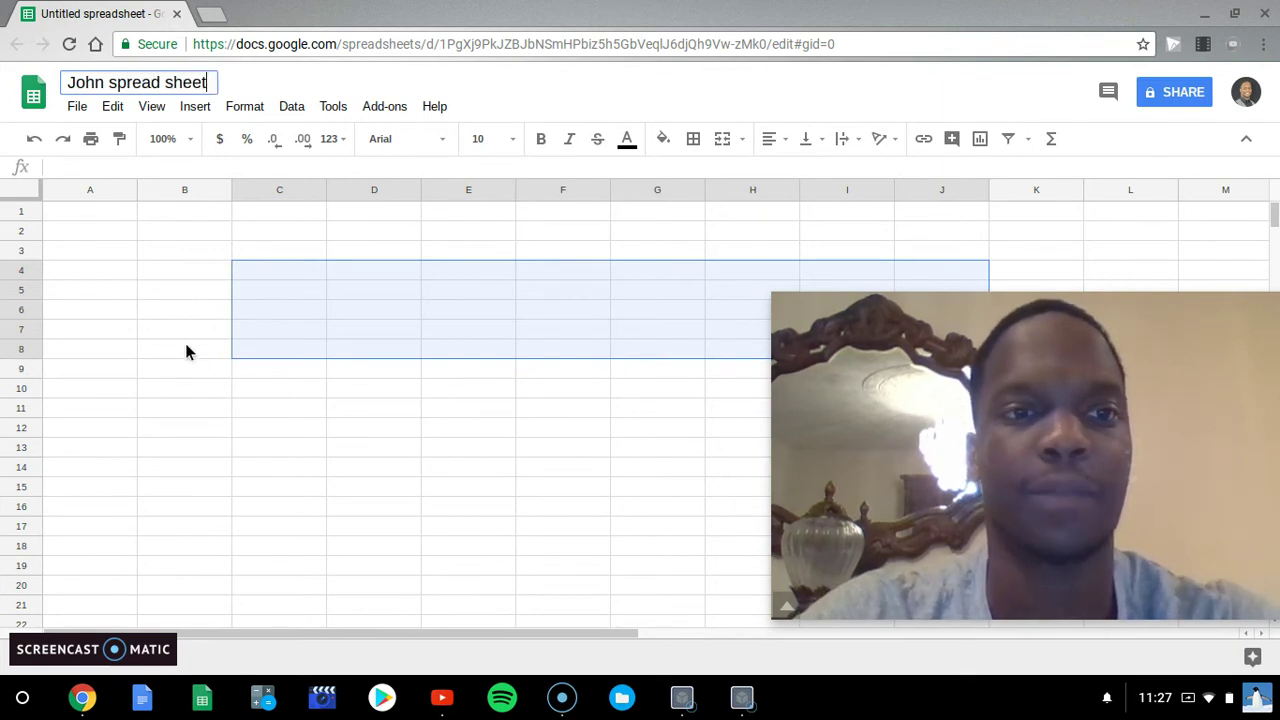
- Enter the column heading "Name" in cell A1
{"action": "left_click", "coordinate": [75, 218]}
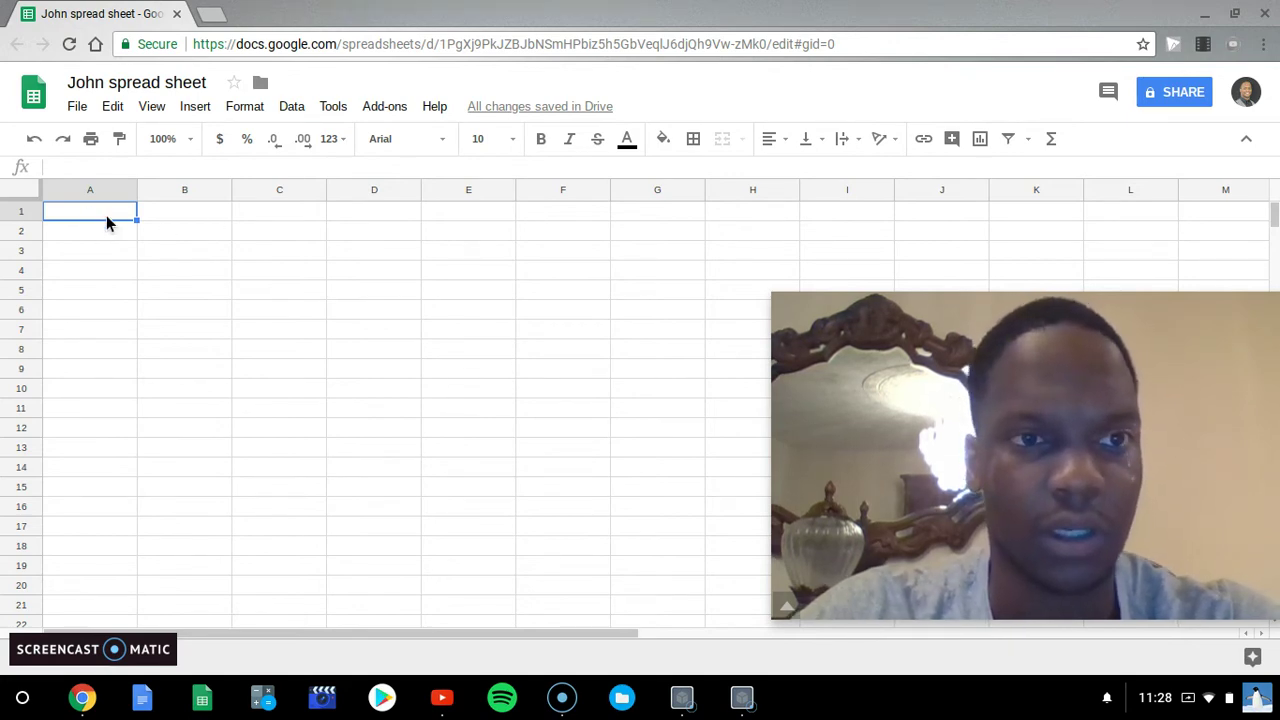
{"action": "type", "text": "Name"}
{"action": "key", "text": "Tab"}
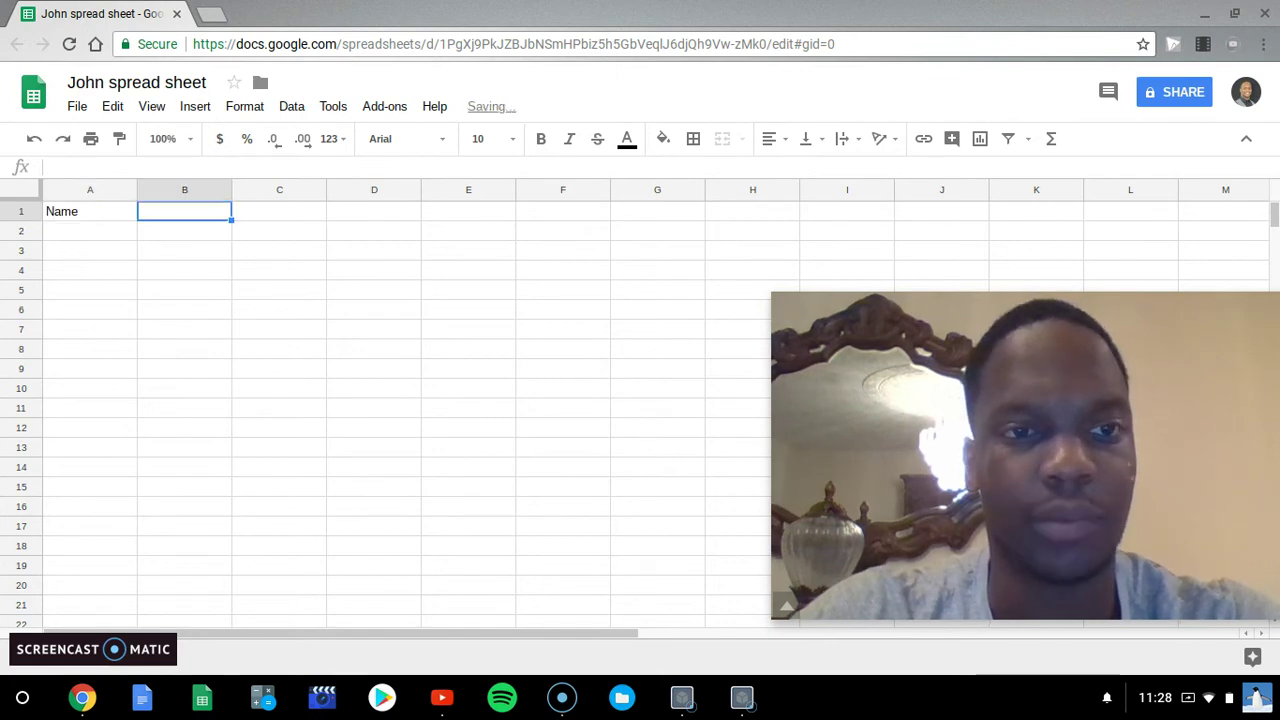
- Fill cells A1 to D1 with the column headings "First", "Last", "address" and "city", replacing the existing heading in A1
{"action": "left_click", "coordinate": [66, 210]}
{"action": "type", "text": "First"}
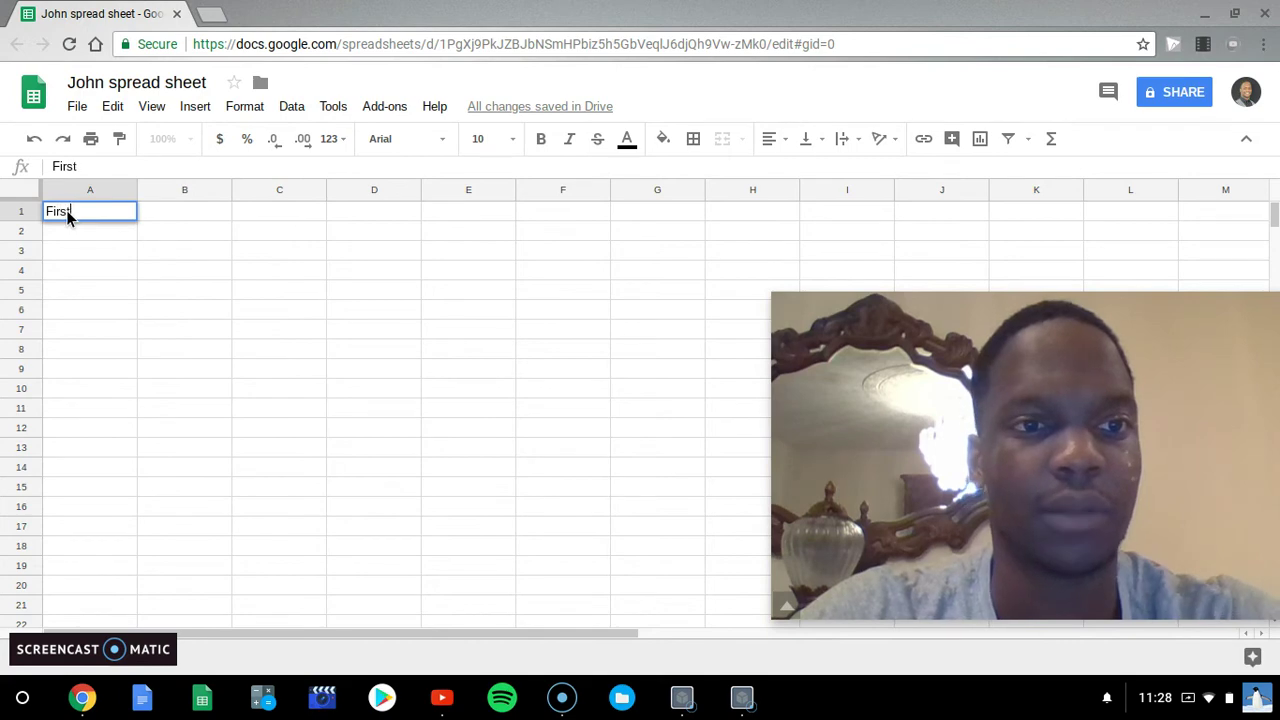
{"action": "key", "text": "Tab"}
{"action": "type", "text": "Last"}
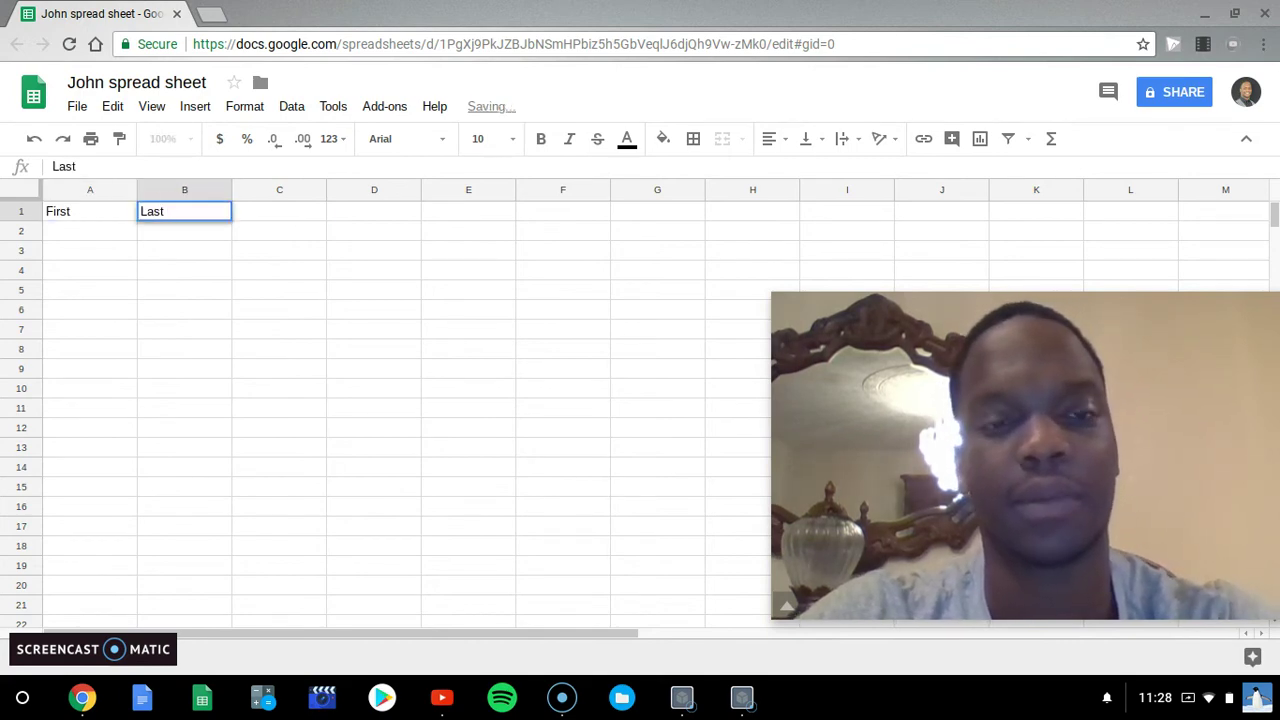
{"action": "key", "text": "Tab"}
{"action": "type", "text": "address"}
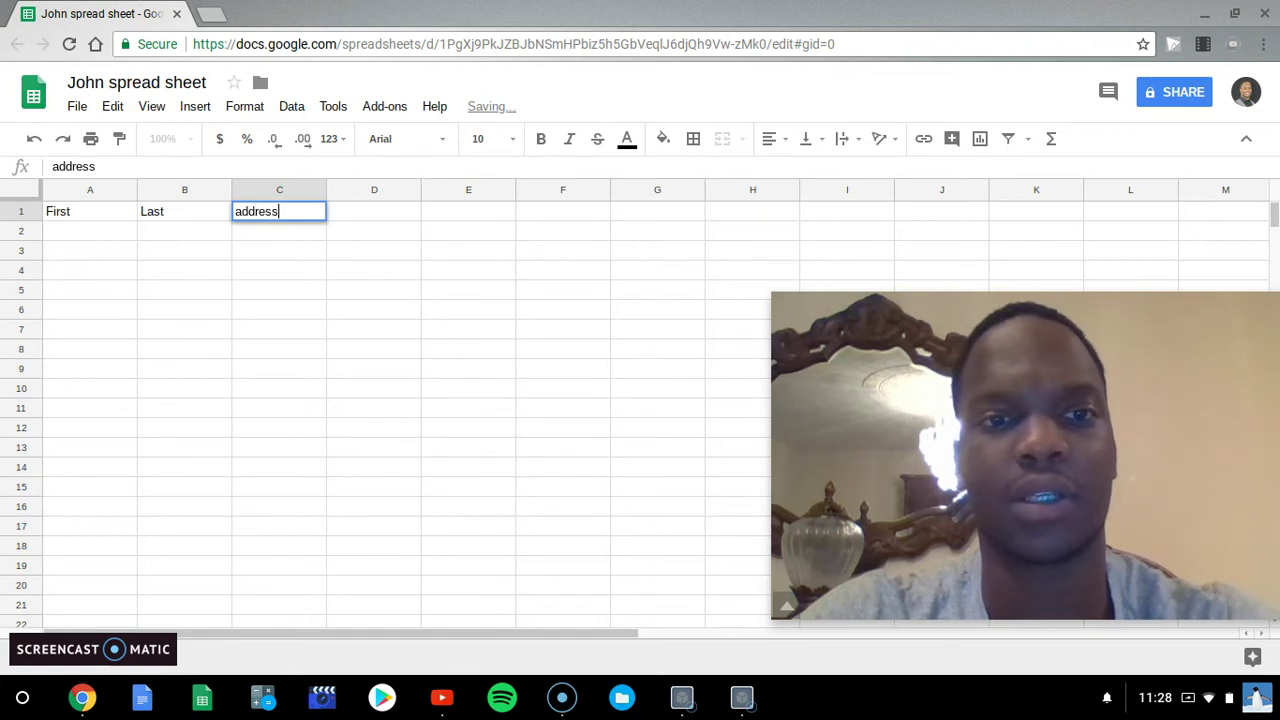
{"action": "key", "text": "Tab"}
{"action": "type", "text": "city"}
{"action": "key", "text": "Tab"}
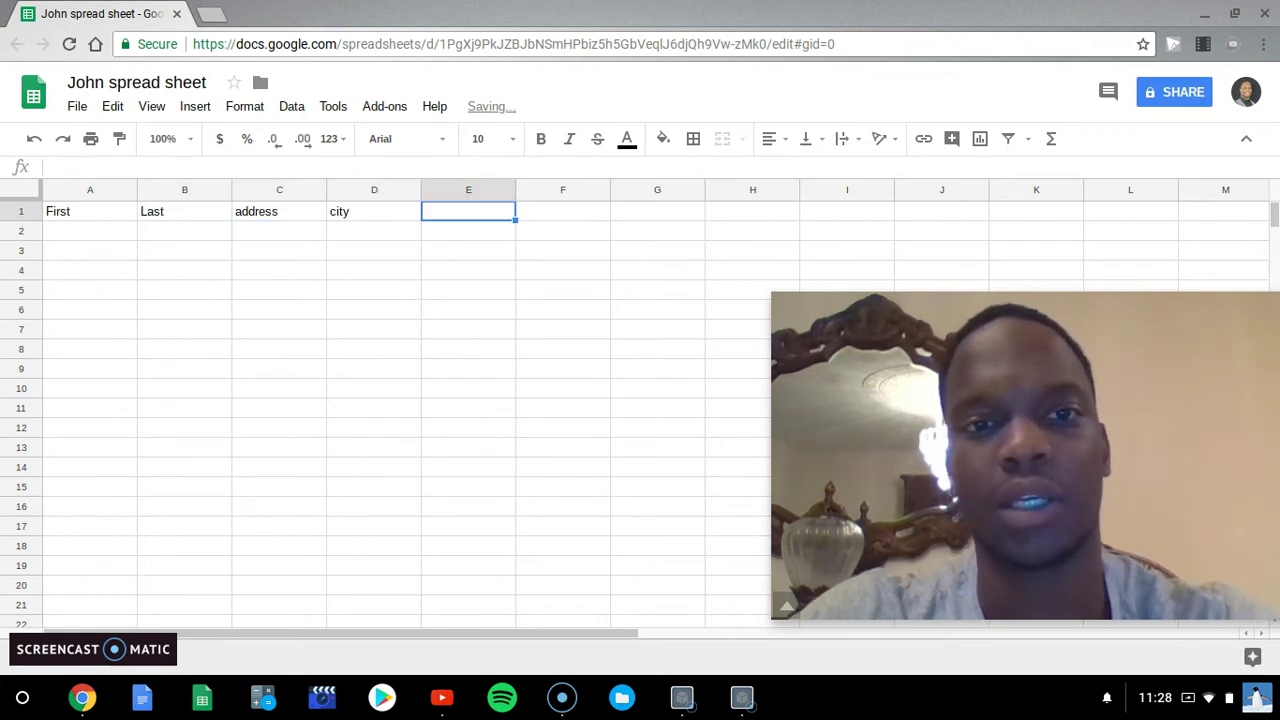
- Continue the heading row in cells E1 to H1 with "state", "zip", "phone" and "email"
{"action": "type", "text": "statj"}
{"action": "key", "text": "BackSpace"}
{"action": "type", "text": "e"}
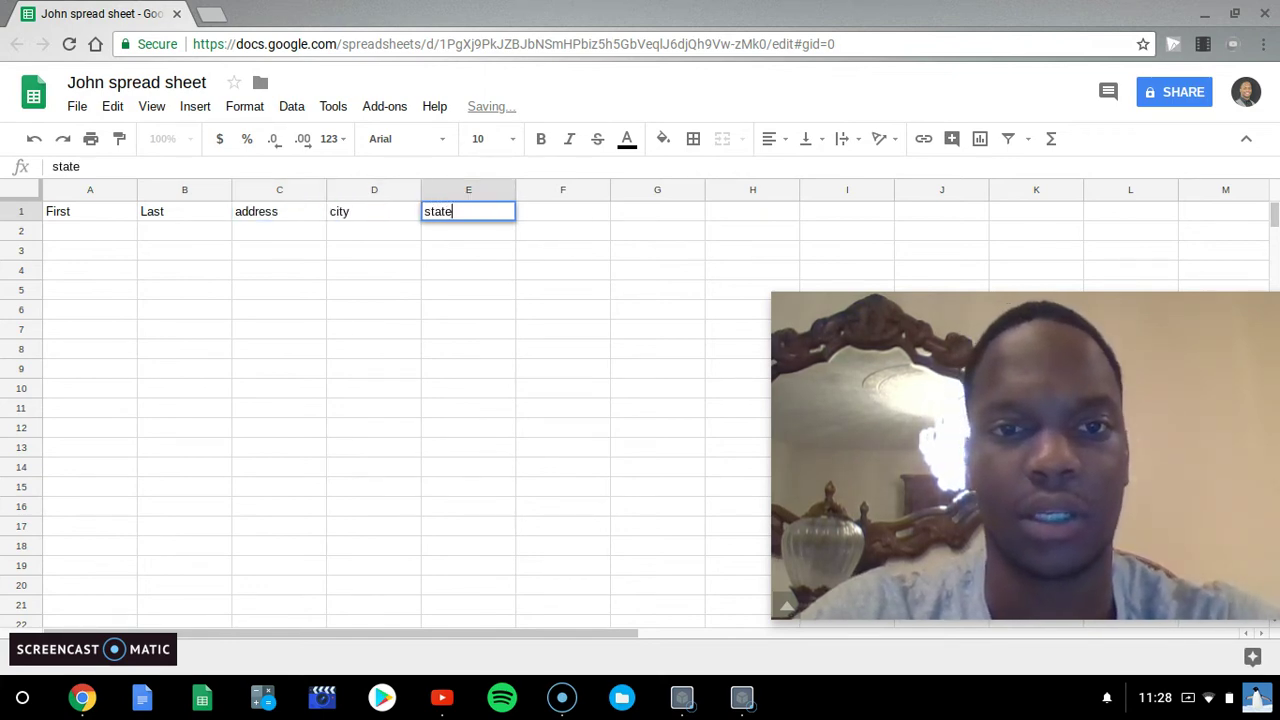
{"action": "key", "text": "Tab"}
{"action": "type", "text": "zip"}
{"action": "key", "text": "Tab"}
{"action": "type", "text": "phone"}
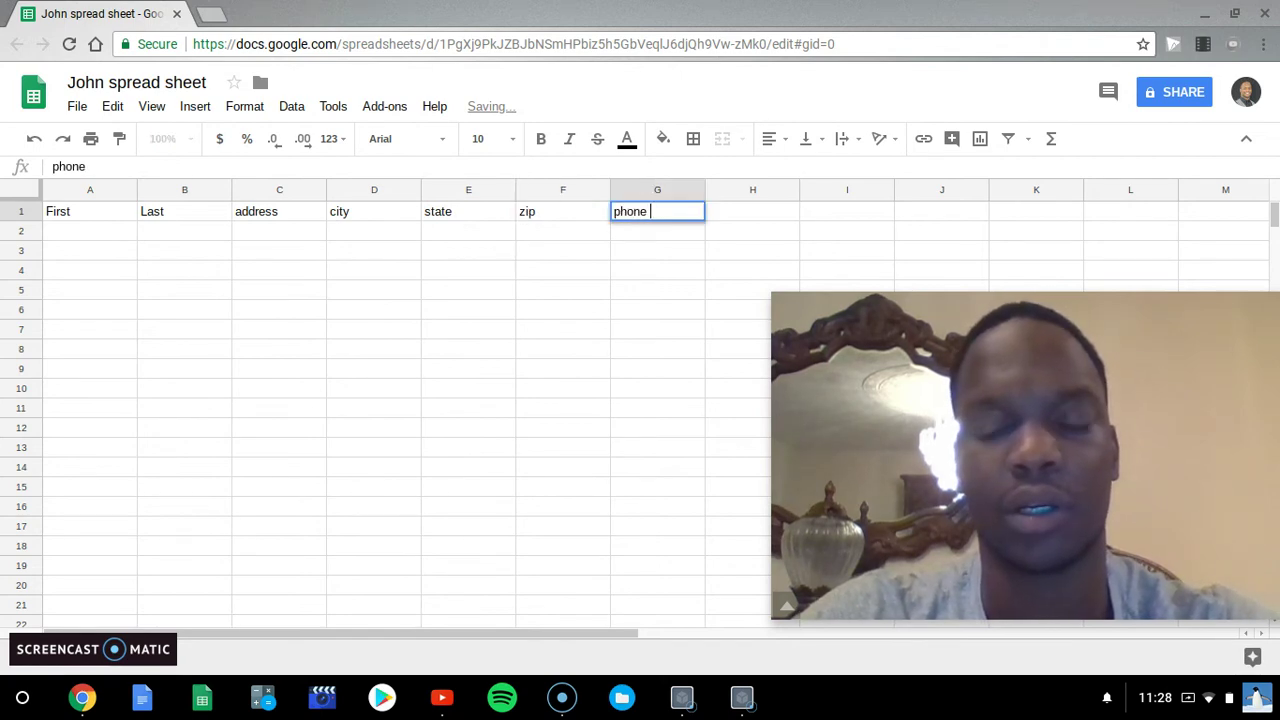
{"action": "key", "text": "Tab"}
{"action": "type", "text": "email"}
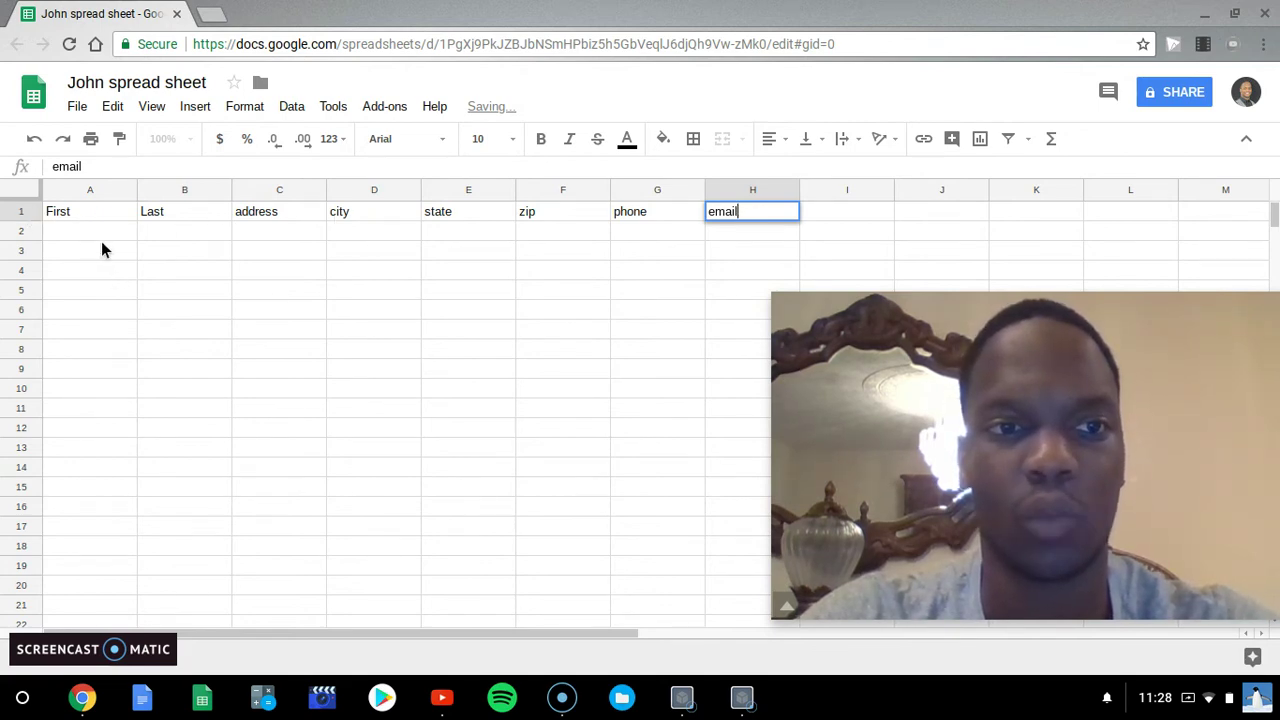
{"action": "left_click", "coordinate": [103, 238]}
{"action": "double_click", "coordinate": [110, 235]}
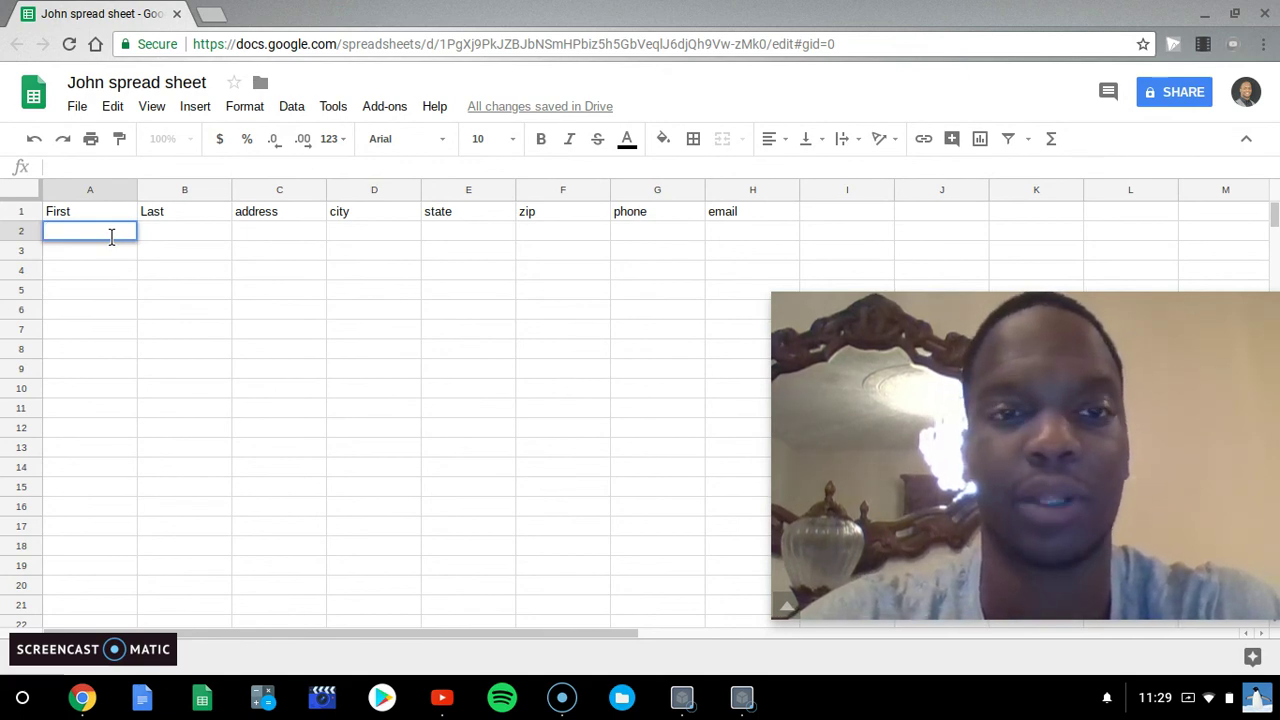
{"action": "left_click", "coordinate": [184, 232]}
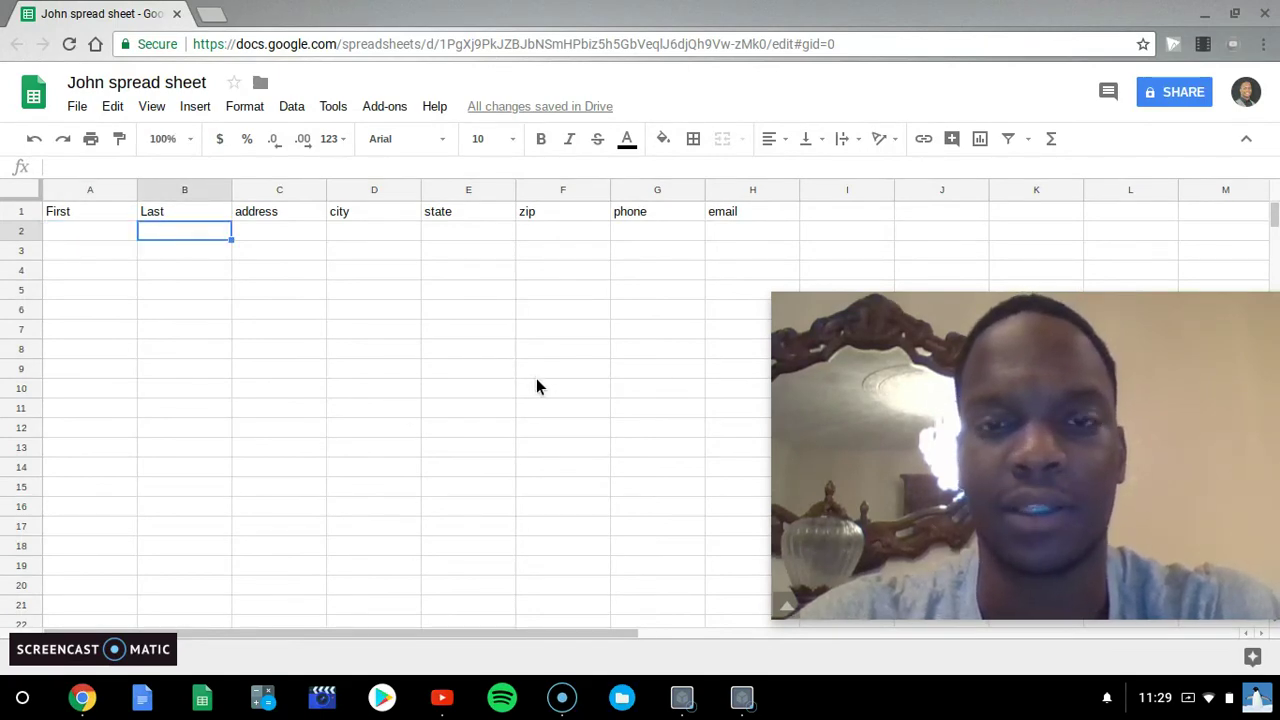